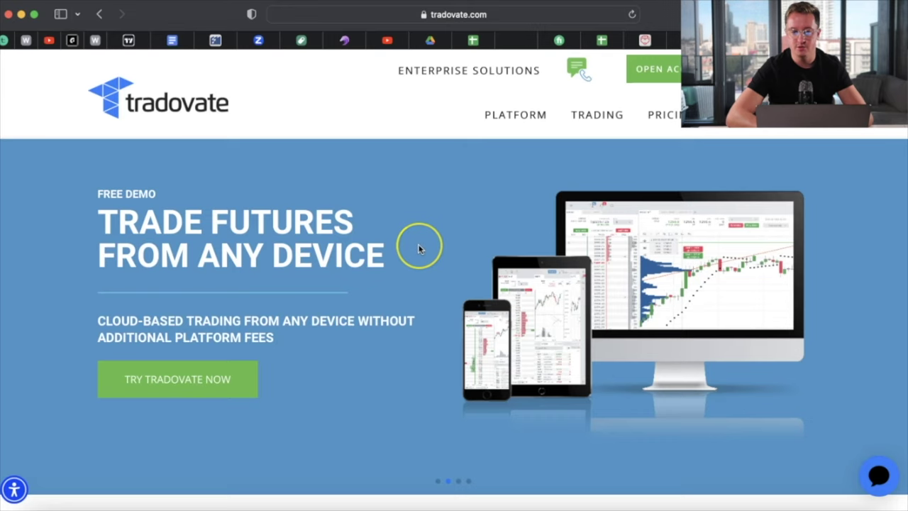
# Step: Review the Tradovate homepage's platform features and its Free, Monthly and Lifetime pricing plans, and open the account sign-up page
pyautogui.scroll(-5, 419, 247)
pyautogui.scroll(-3, 419, 248)
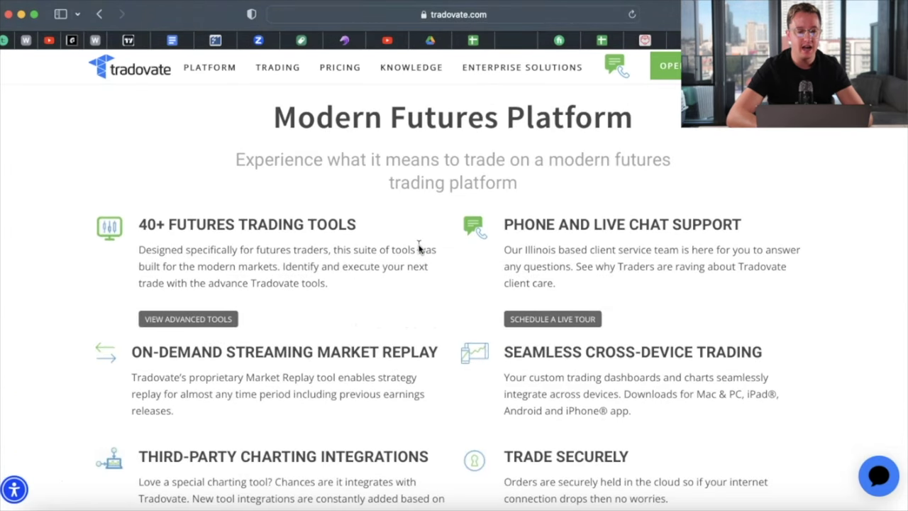
pyautogui.scroll(-6, 419, 247)
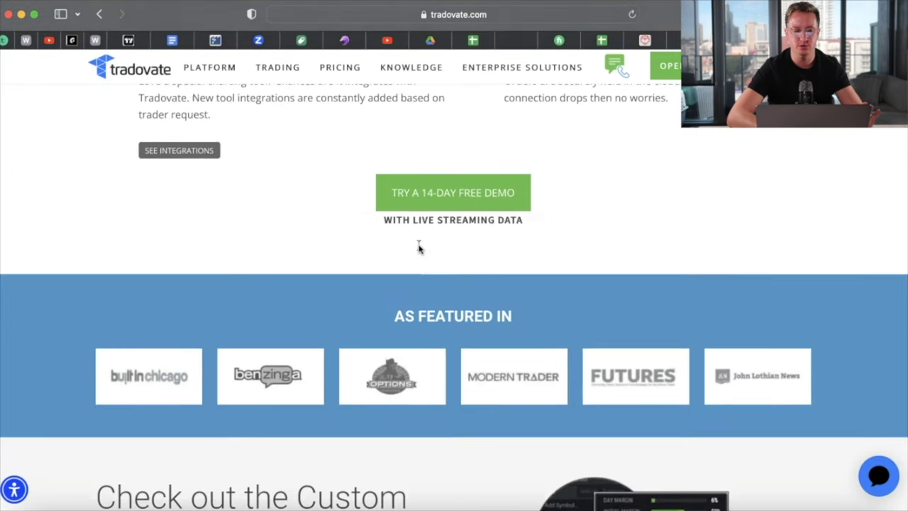
pyautogui.scroll(5, 419, 248)
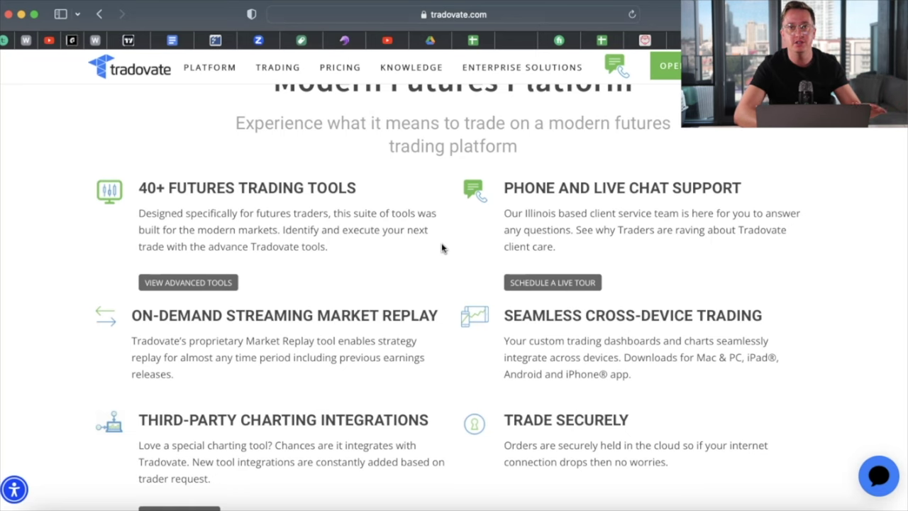
pyautogui.scroll(-10, 441, 244)
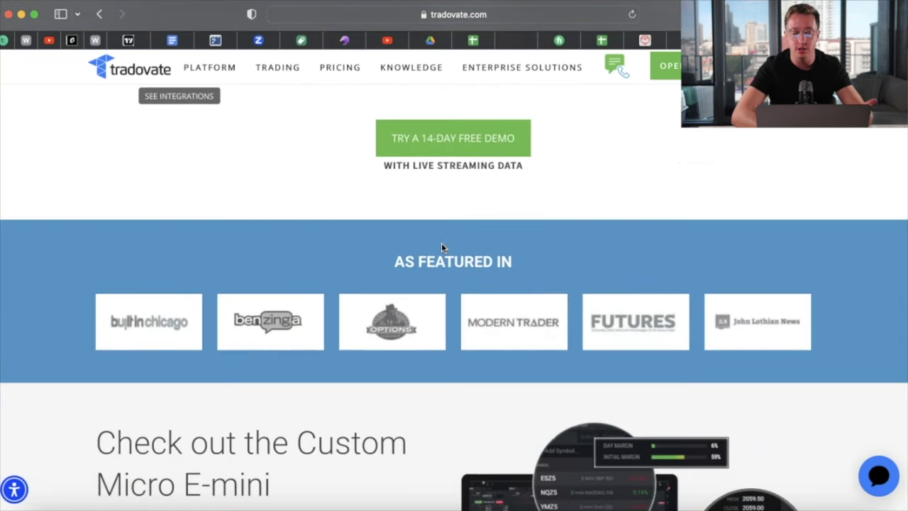
pyautogui.scroll(-10, 439, 283)
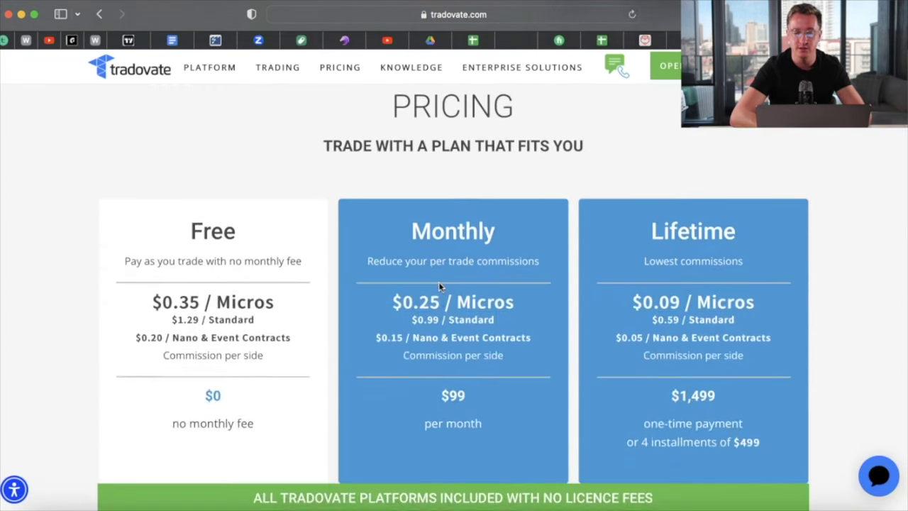
pyautogui.scroll(-2, 440, 283)
pyautogui.scroll(20, 439, 284)
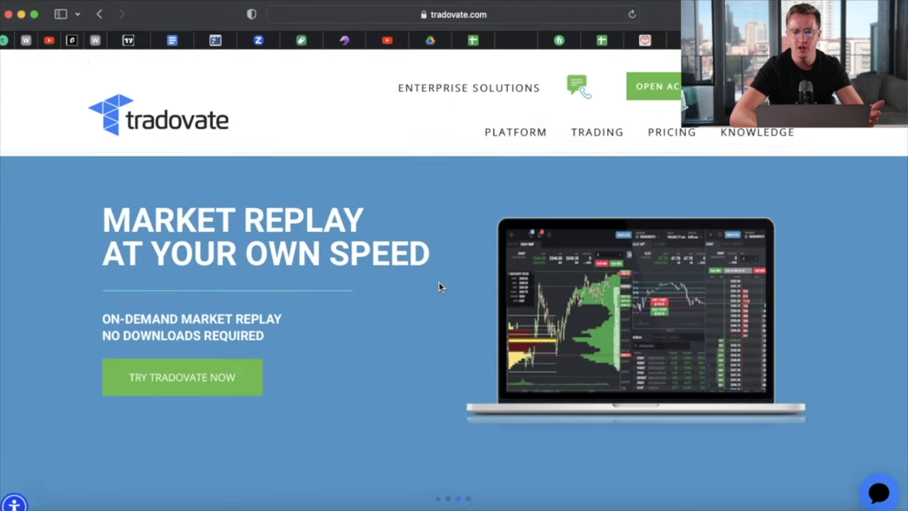
pyautogui.click(675, 78)
pyautogui.scroll(-1, 529, 250)
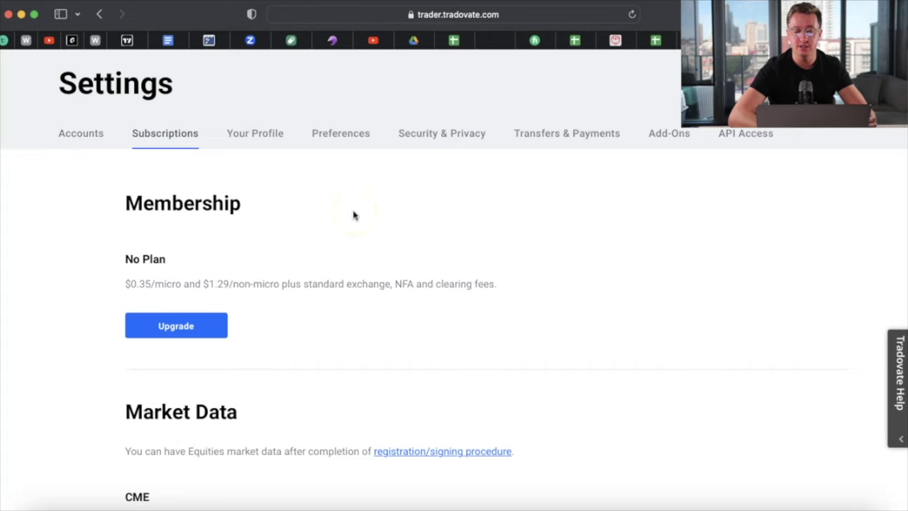
# Step: Examine the membership plan and CME market data subscription in the Tradovate account's subscription settings
pyautogui.scroll(-5, 343, 174)
pyautogui.scroll(-2, 343, 174)
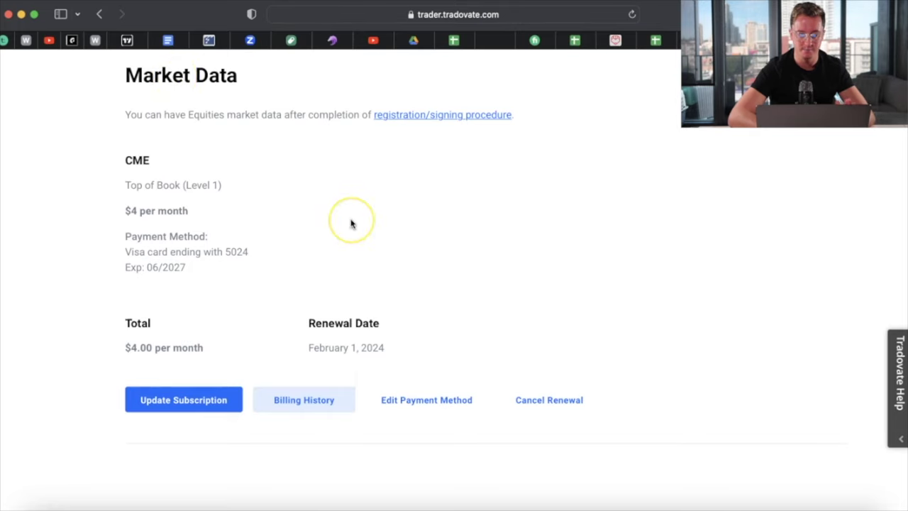
pyautogui.scroll(6, 350, 224)
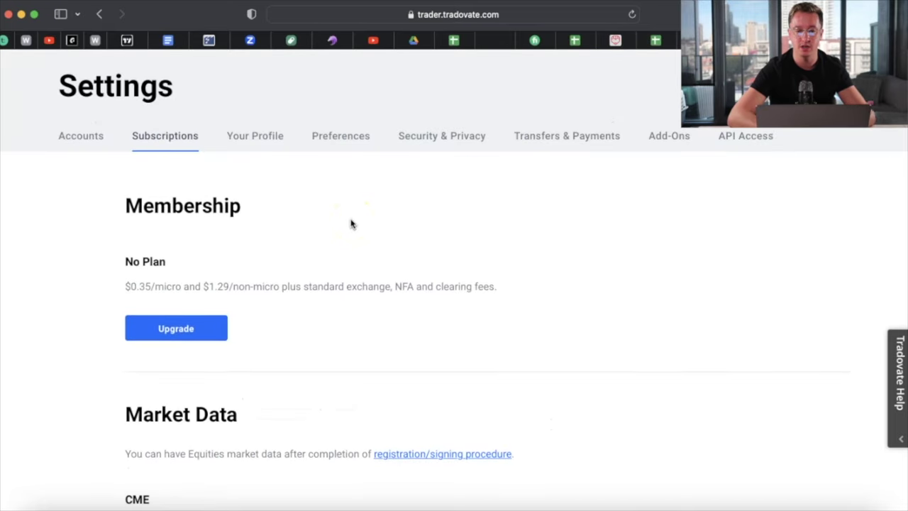
# Step: Open the Tradovate add-ons settings and examine the TradingView add-on's description, price and activation status
pyautogui.click(680, 136)
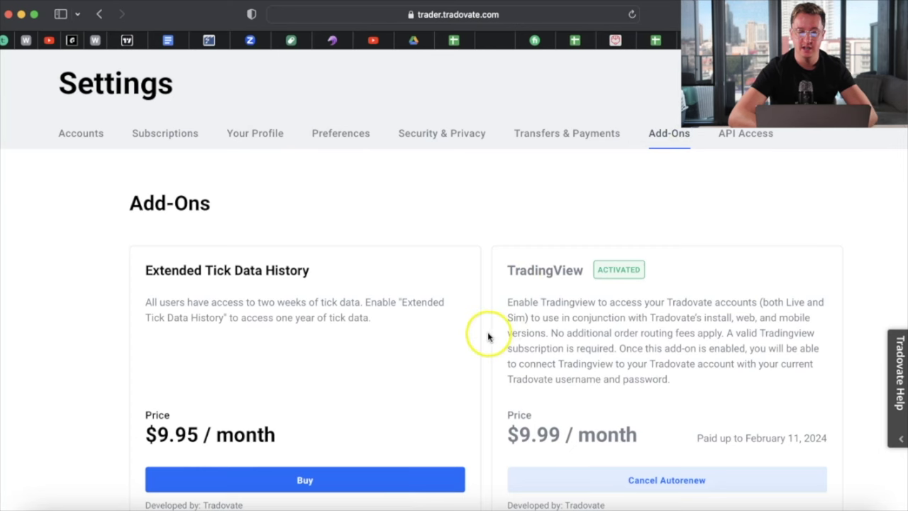
pyautogui.scroll(-3, 488, 337)
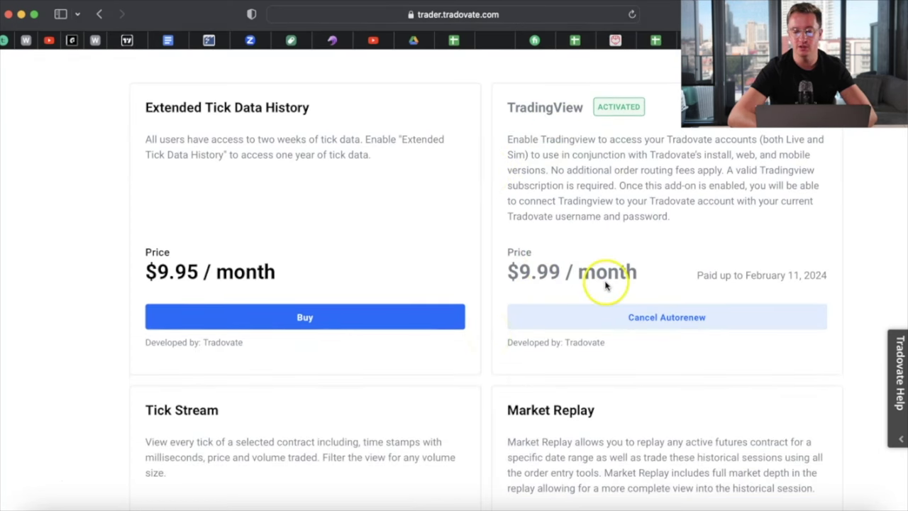
pyautogui.scroll(2, 608, 284)
pyautogui.scroll(1, 606, 283)
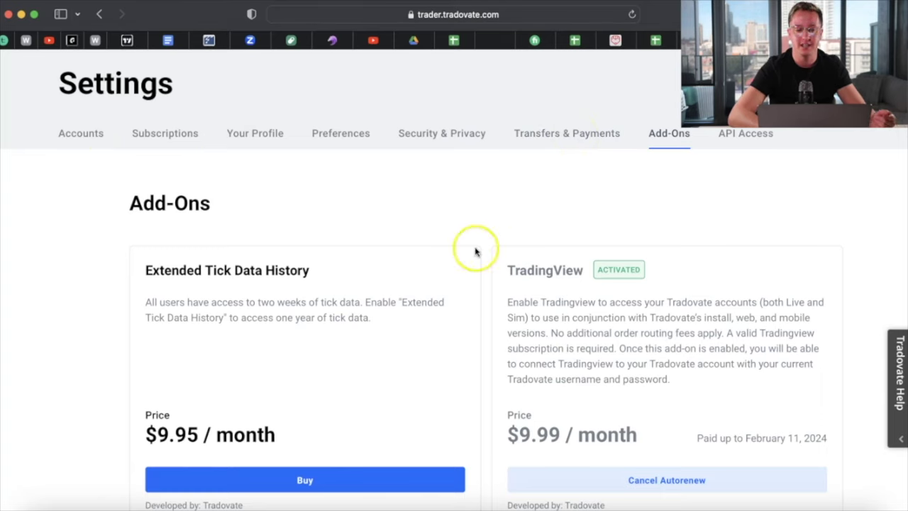
# Step: Switch to the TradingView chart, open its trading panel and explore the supported brokers
pyautogui.click(127, 40)
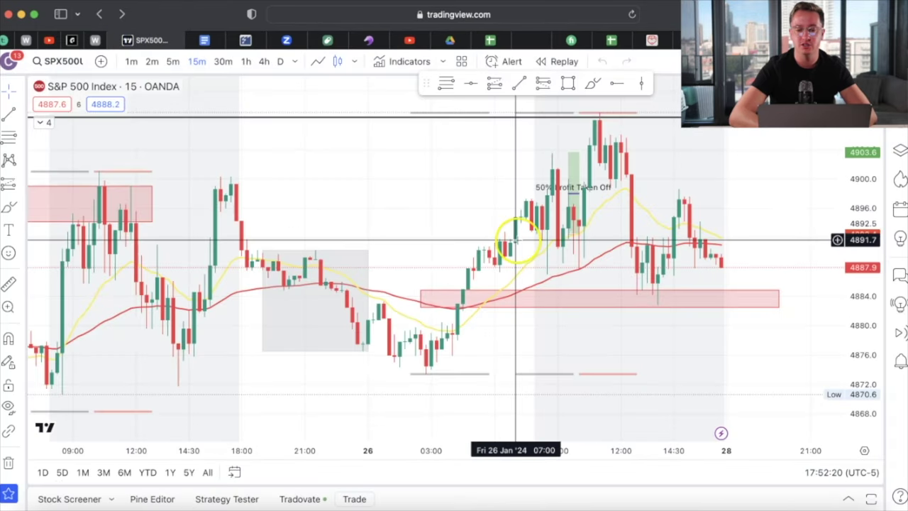
pyautogui.scroll(2, 755, 344)
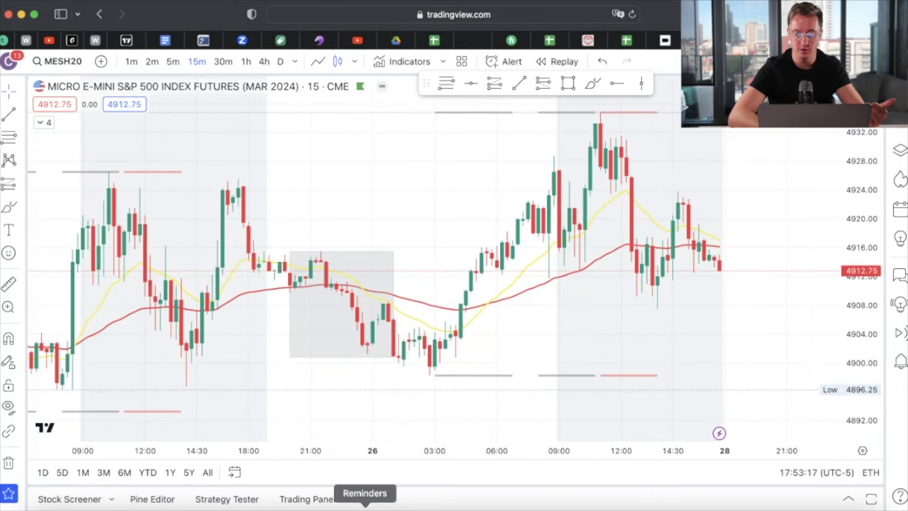
pyautogui.click(323, 499)
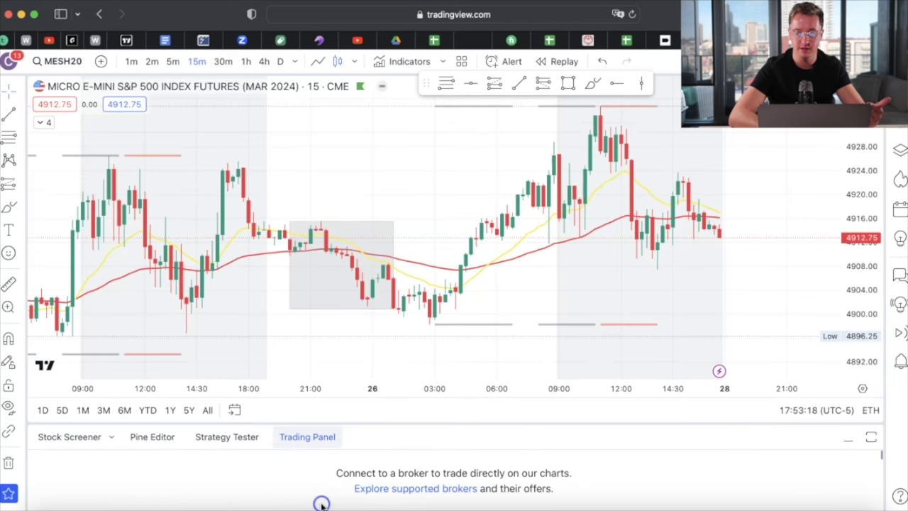
pyautogui.click(414, 491)
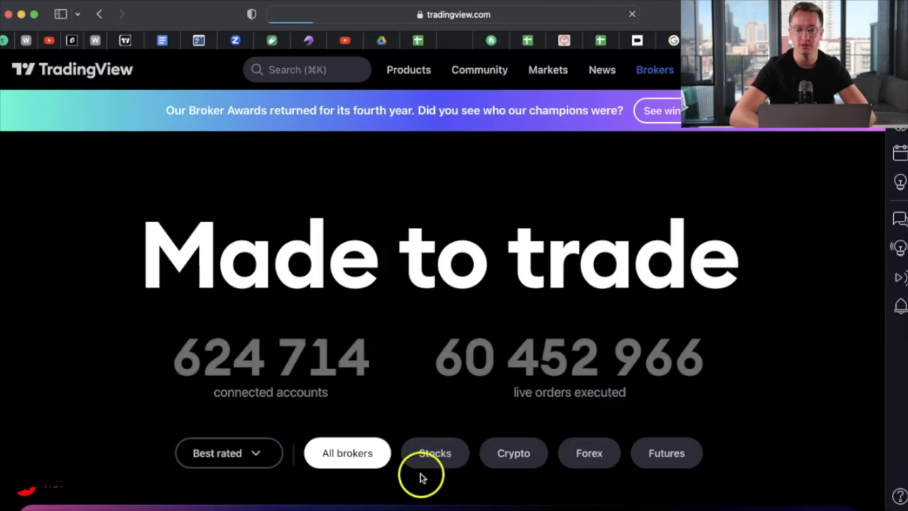
# Step: Find Tradovate in TradingView's list of supported brokers and open its details
pyautogui.scroll(-10, 472, 377)
pyautogui.scroll(-12, 474, 379)
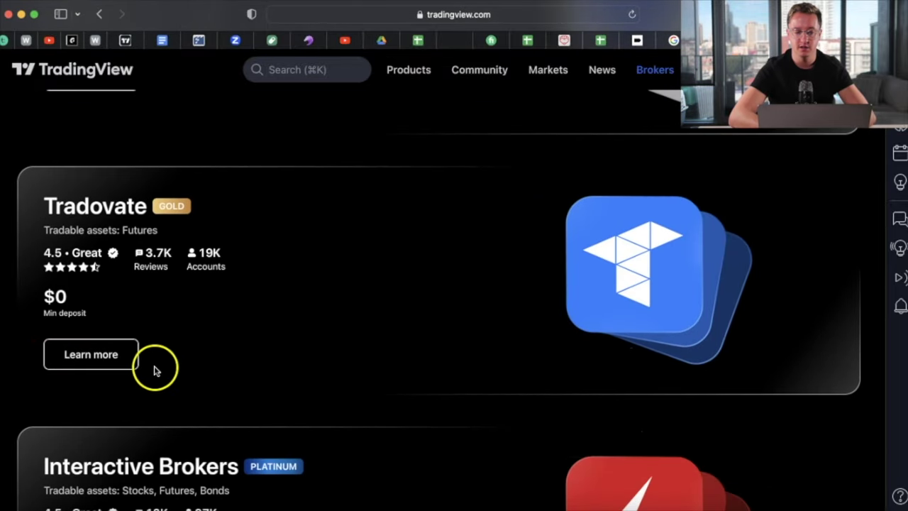
pyautogui.click(125, 358)
pyautogui.click(820, 383)
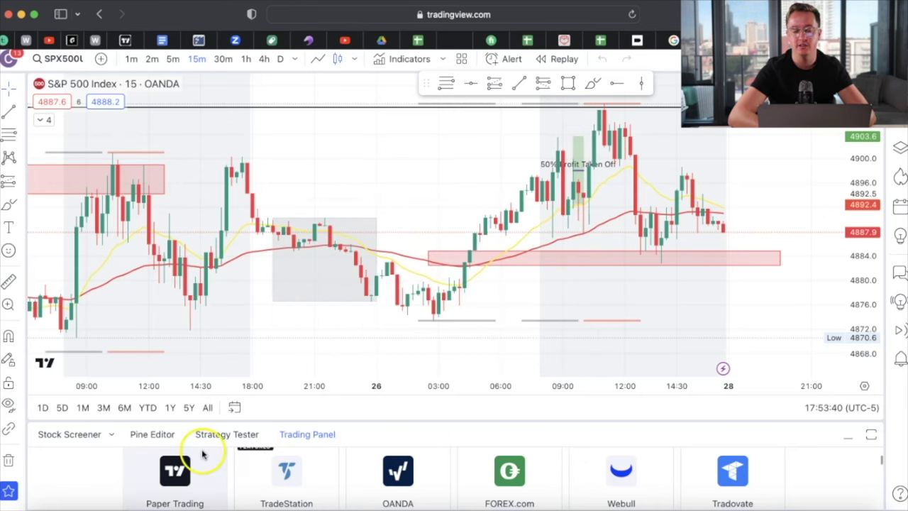
# Step: Return to the Tradovate-connected S&P 500 chart and check the buy/sell buttons option in the chart's trading settings
pyautogui.click(128, 40)
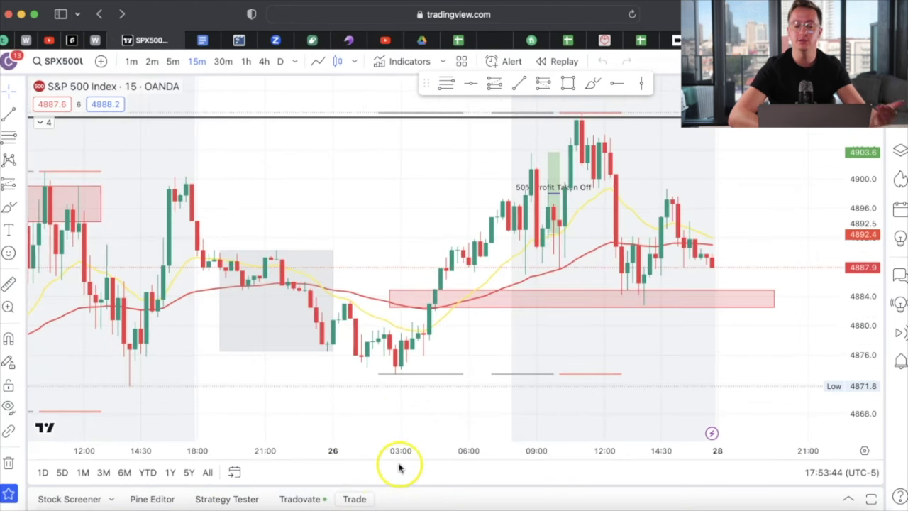
pyautogui.moveTo(406, 415)
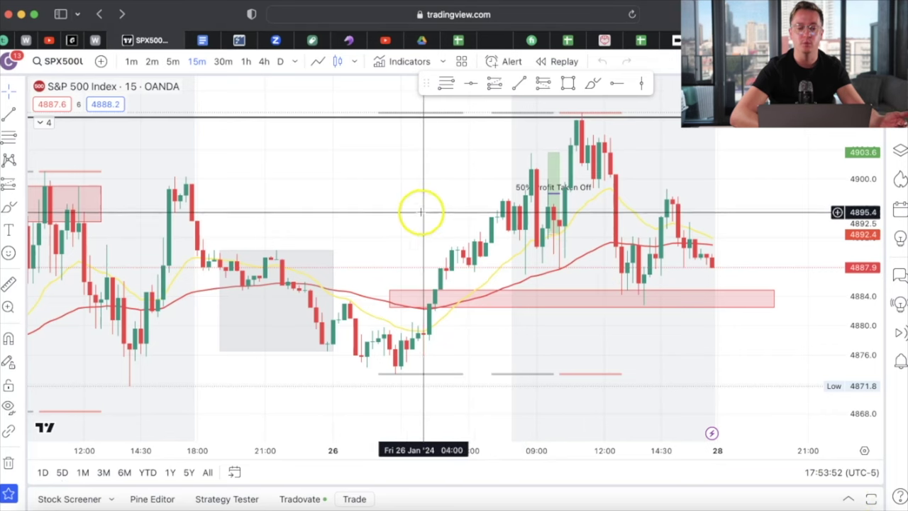
pyautogui.hscroll(-3, 421, 208)
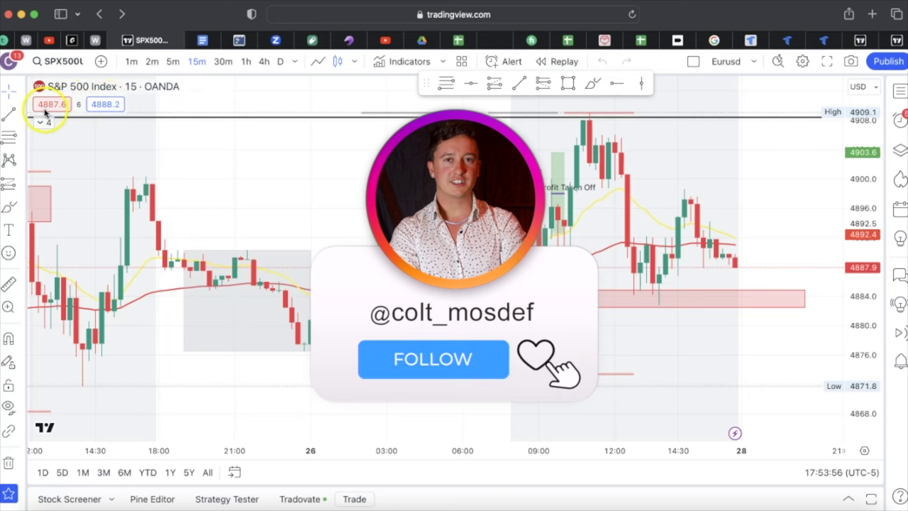
pyautogui.rightClick(202, 139)
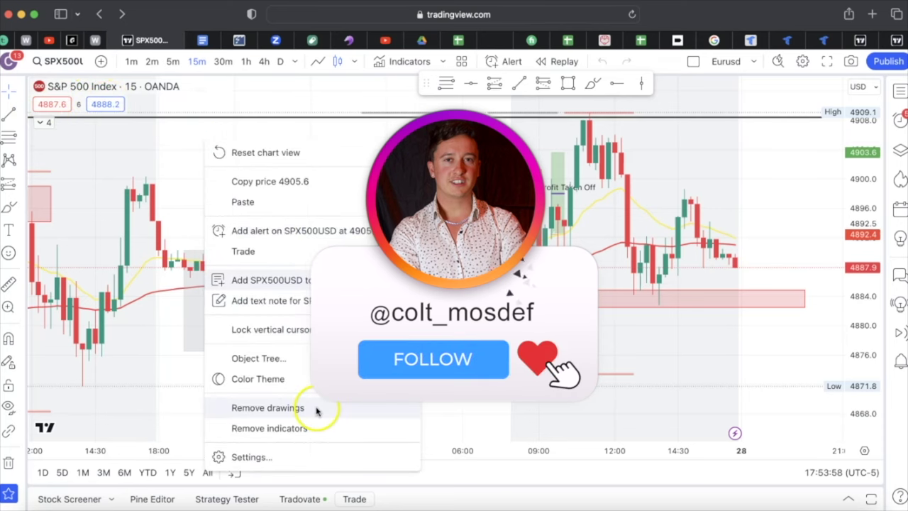
pyautogui.click(289, 459)
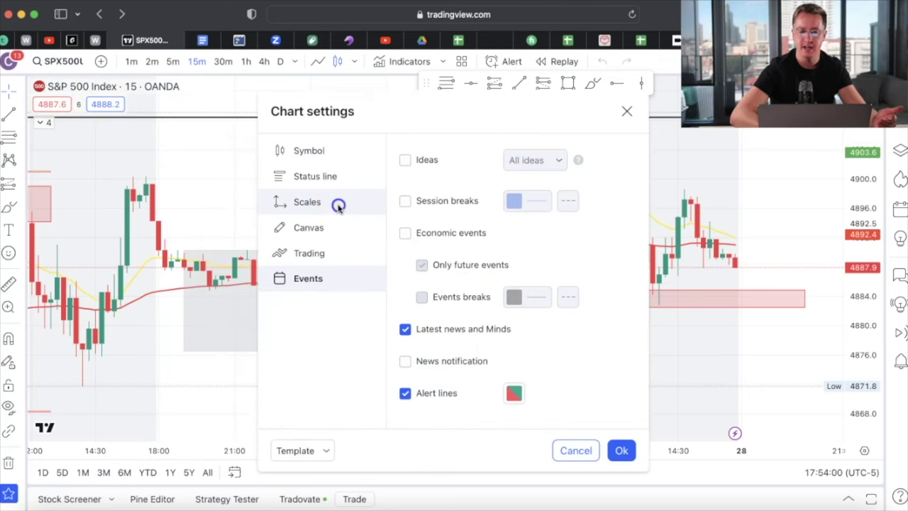
pyautogui.click(339, 204)
pyautogui.click(328, 201)
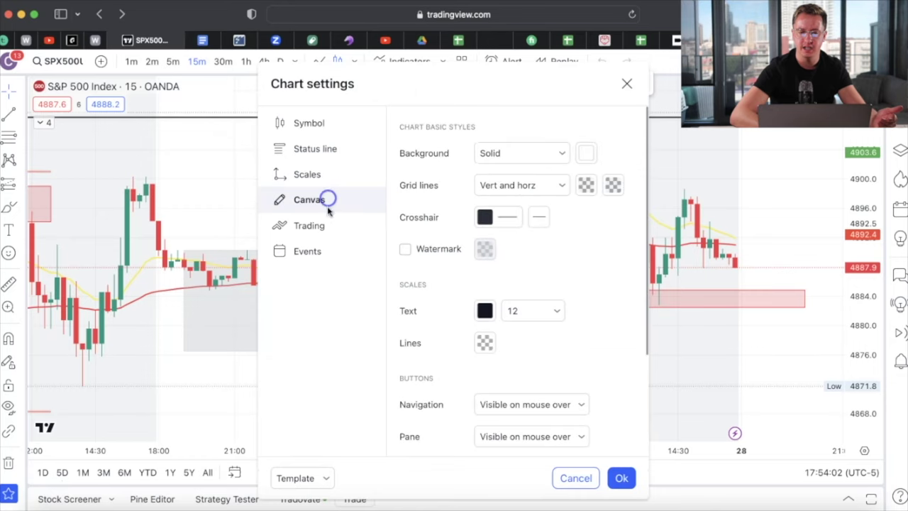
pyautogui.click(325, 226)
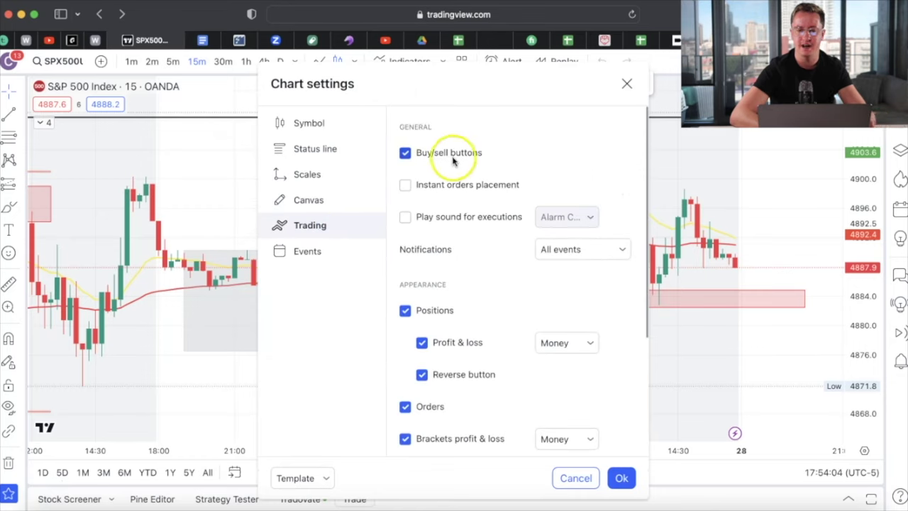
pyautogui.click(626, 84)
# Step: Switch the chart from the OANDA S&P 500 index to the Micro E-mini S&P 500 futures contract MESH2024
pyautogui.hscroll(3, 643, 273)
pyautogui.scroll(2, 644, 277)
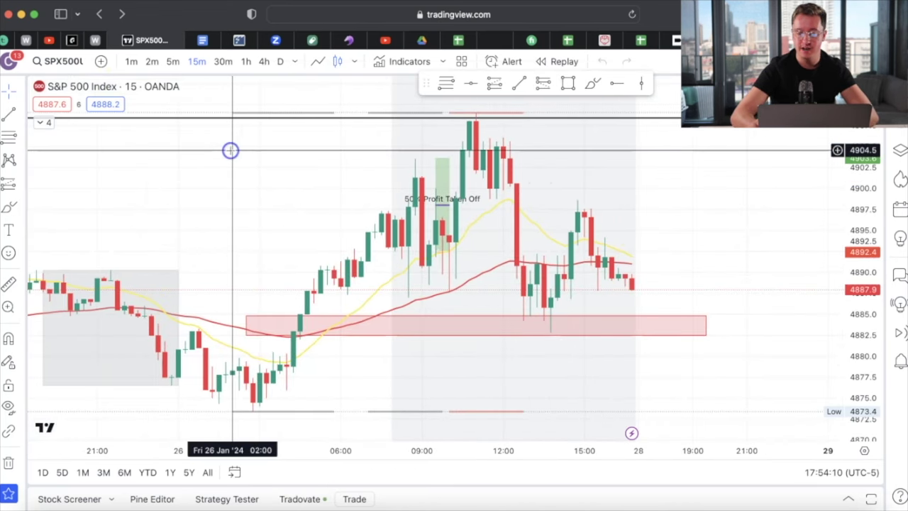
pyautogui.press('space')
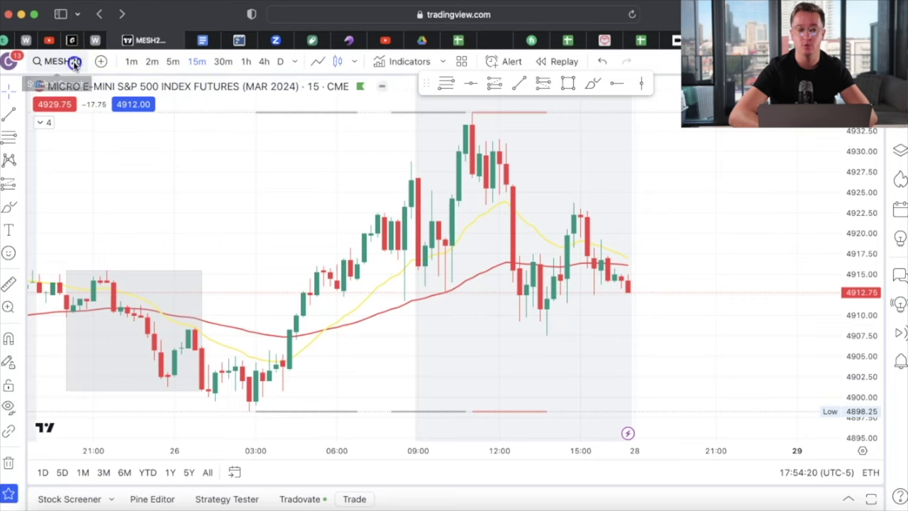
# Step: Look up the futures symbol MESH2024 in the symbol search
pyautogui.click(73, 63)
pyautogui.click(272, 121)
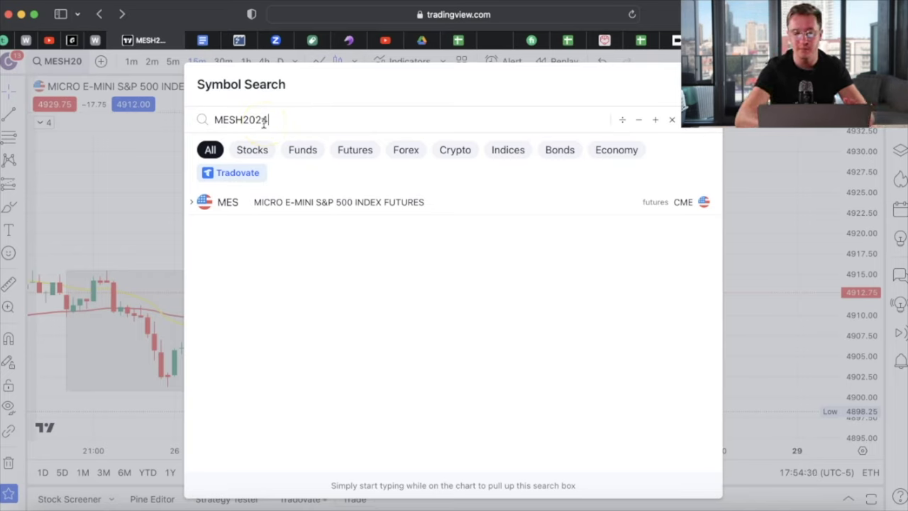
pyautogui.click(291, 119)
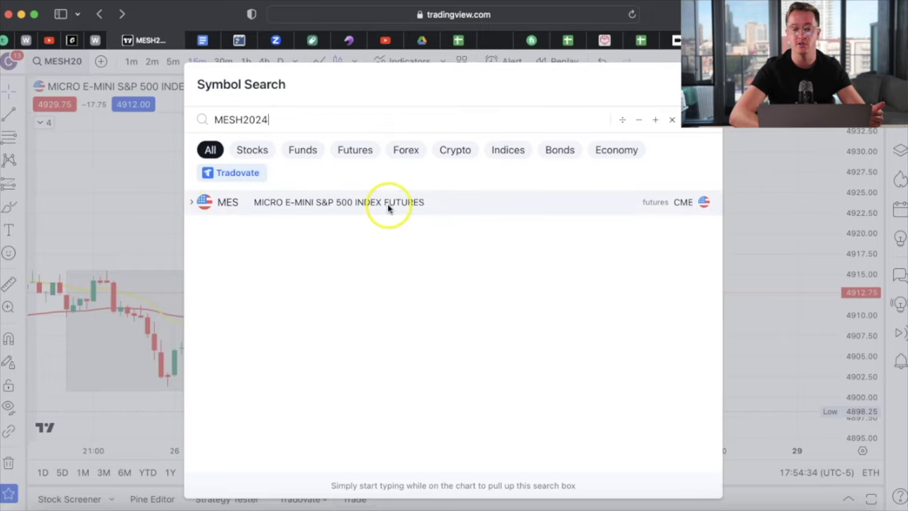
pyautogui.press('Return')
# Step: Try to buy the OANDA S&P 500 index via Tradovate, and return the chart to the MESH2024 futures contract
pyautogui.click(111, 101)
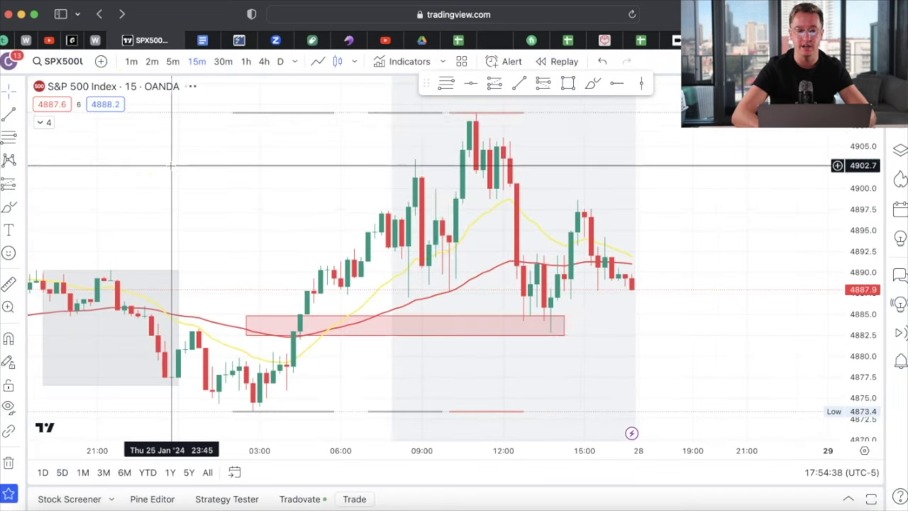
pyautogui.click(111, 105)
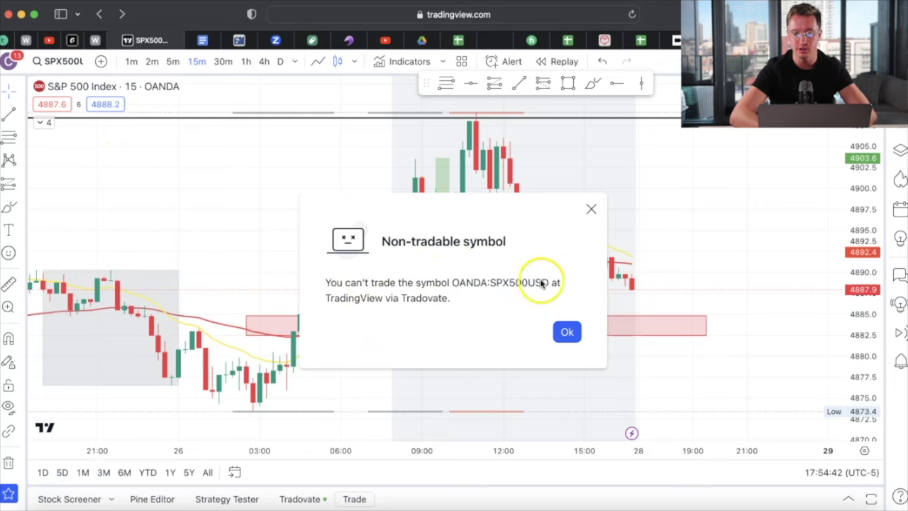
pyautogui.click(590, 207)
pyautogui.press('space')
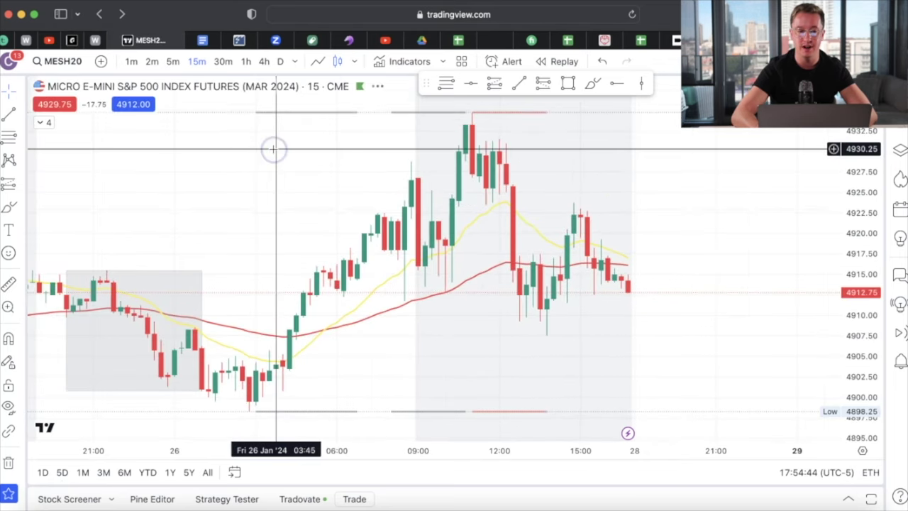
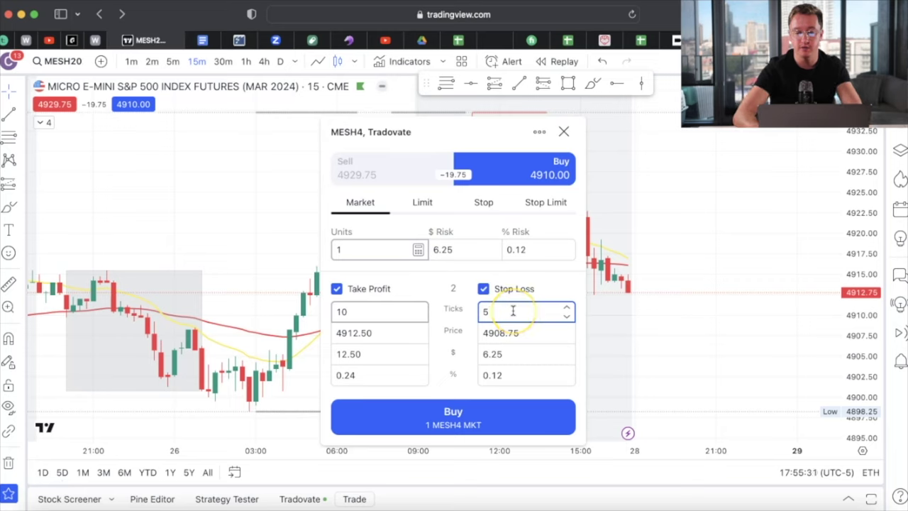
# Step: Try a stop loss of 50 ticks on the MESH4 market buy order, and settle on 30 ticks
pyautogui.press('BackSpace')
pyautogui.write('50')
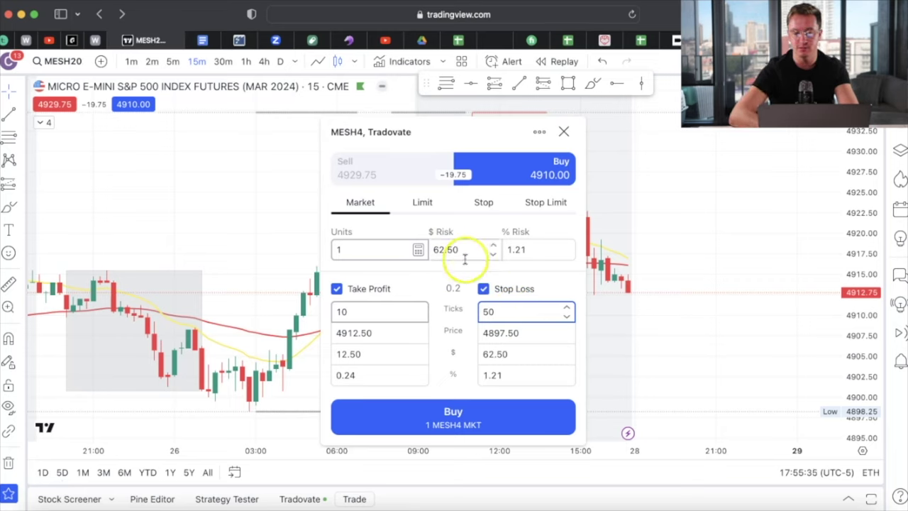
pyautogui.press('BackSpace')
pyautogui.press('BackSpace')
pyautogui.write('500')
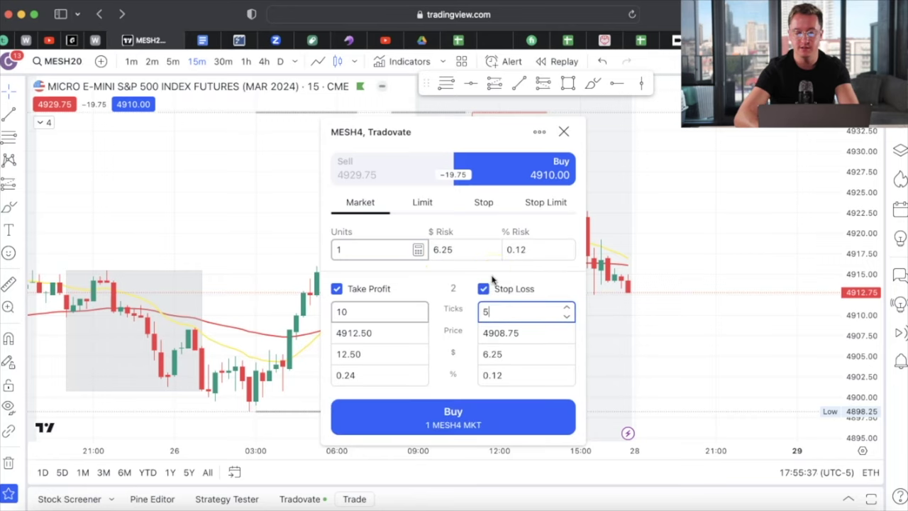
pyautogui.press('BackSpace')
pyautogui.press('BackSpace')
pyautogui.write('30')
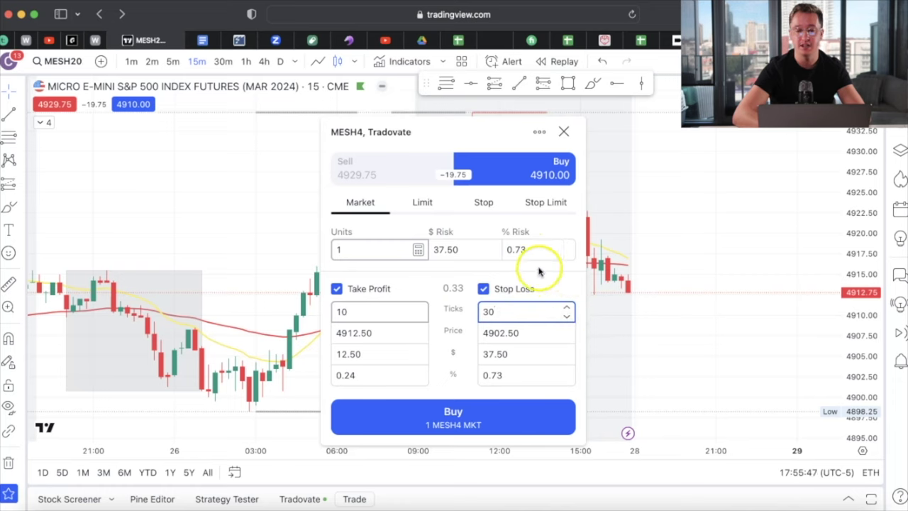
# Step: Set the take profit to 100 ticks and submit the market buy order for 1 MESH4 unit, dismissing the order notification
pyautogui.click(355, 310)
pyautogui.write('0')
pyautogui.click(468, 414)
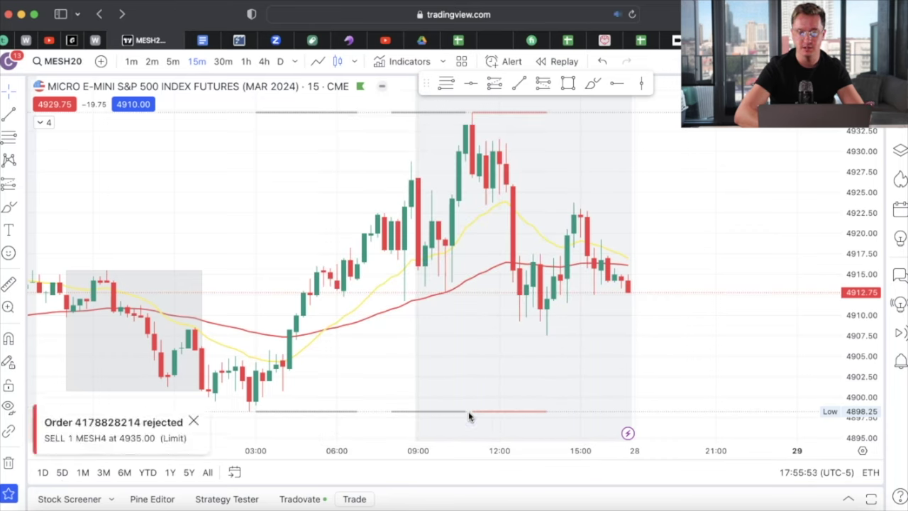
pyautogui.click(193, 421)
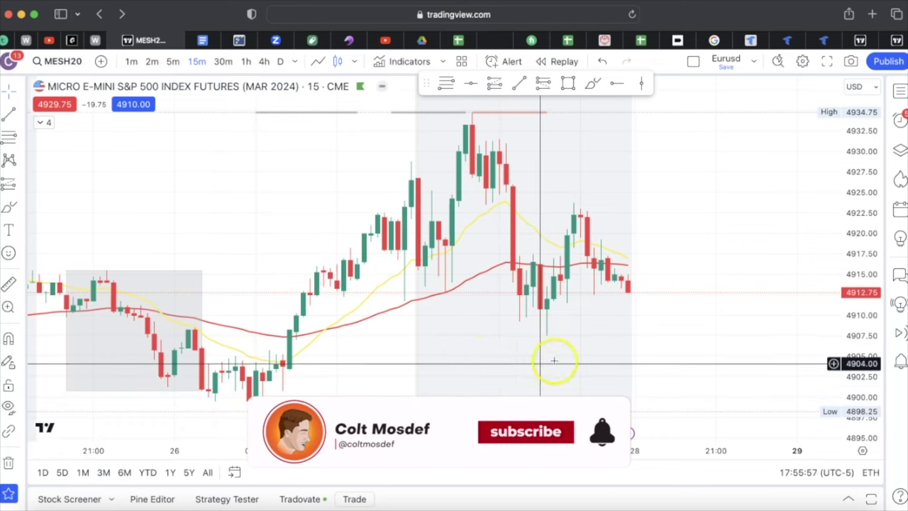
# Step: Draw three horizontal lines marking entry at 4912.75, take profit at about 4923.50 and stop loss at about 4905.25
pyautogui.click(470, 84)
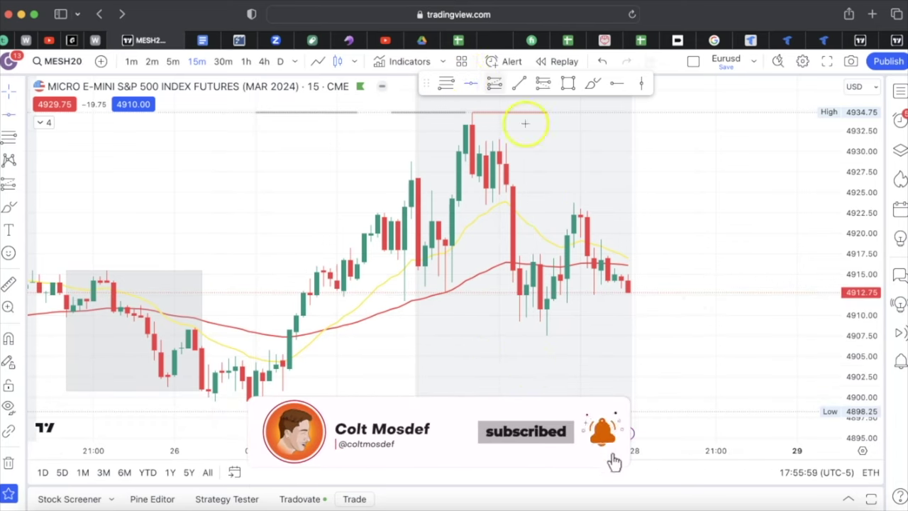
pyautogui.click(634, 293)
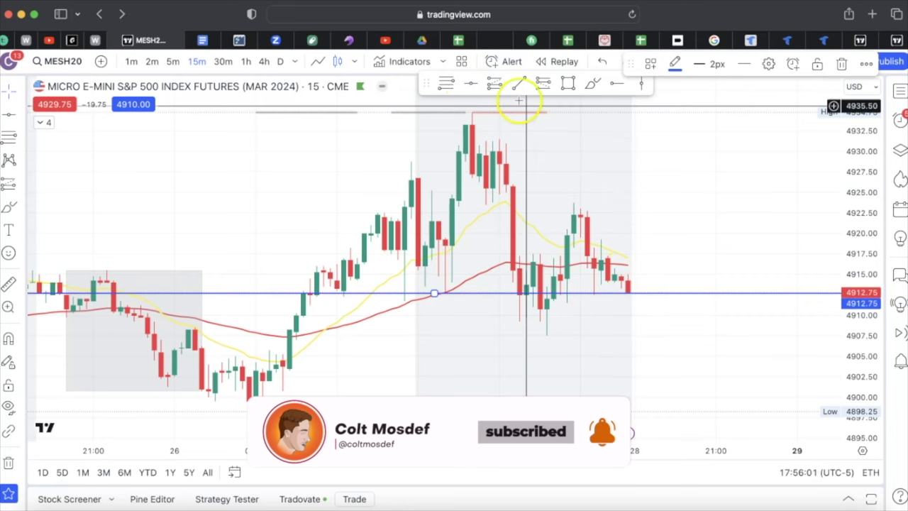
pyautogui.click(471, 83)
pyautogui.click(662, 205)
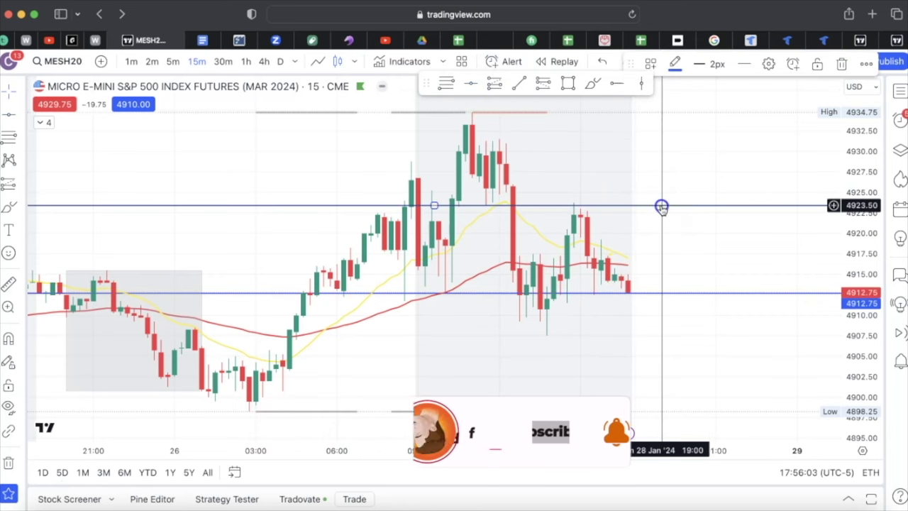
pyautogui.click(470, 83)
pyautogui.click(693, 353)
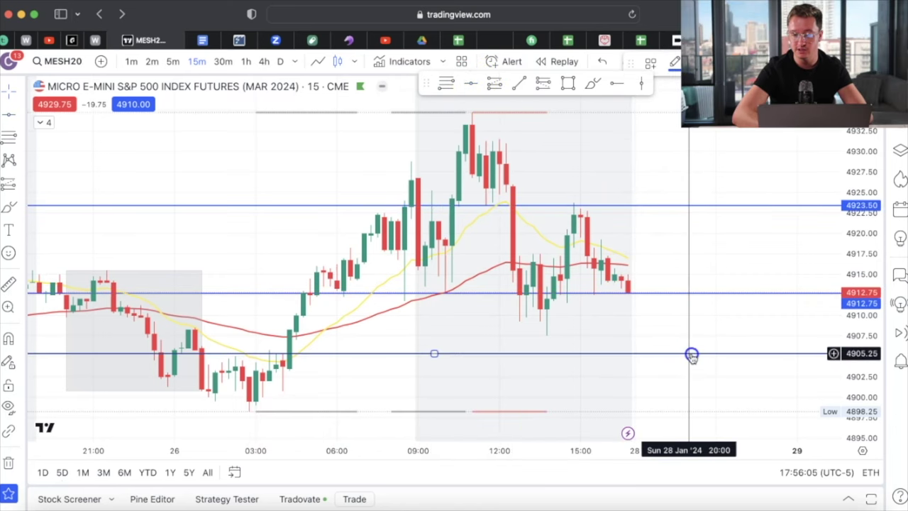
# Step: Move the stop loss line lower and the take profit line slightly higher on the chart
pyautogui.moveTo(685, 356); pyautogui.dragTo(693, 383)
pyautogui.click(691, 206)
pyautogui.moveTo(691, 206); pyautogui.dragTo(688, 194)
# Step: Undo the line moves and all three horizontal lines, and return to the normal cursor
pyautogui.click(608, 62)
pyautogui.click(608, 62)
pyautogui.click(608, 62)
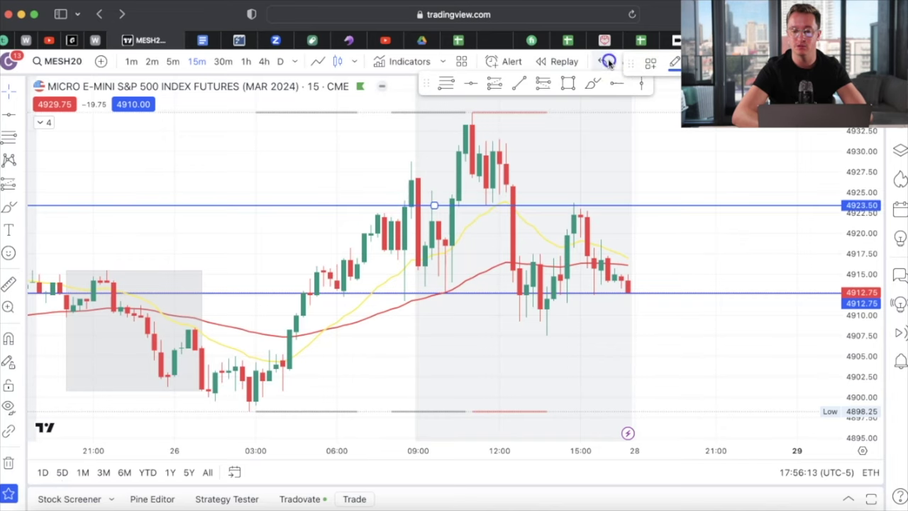
pyautogui.click(608, 61)
pyautogui.click(608, 62)
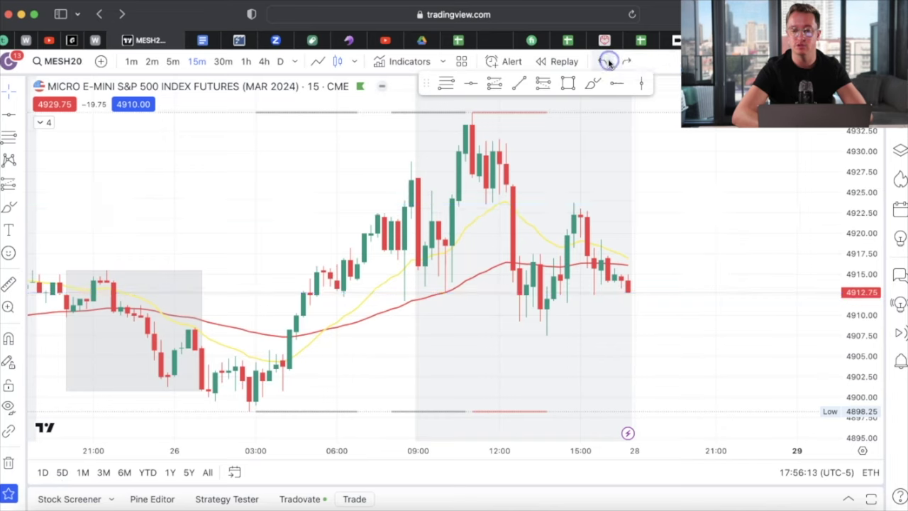
pyautogui.click(15, 90)
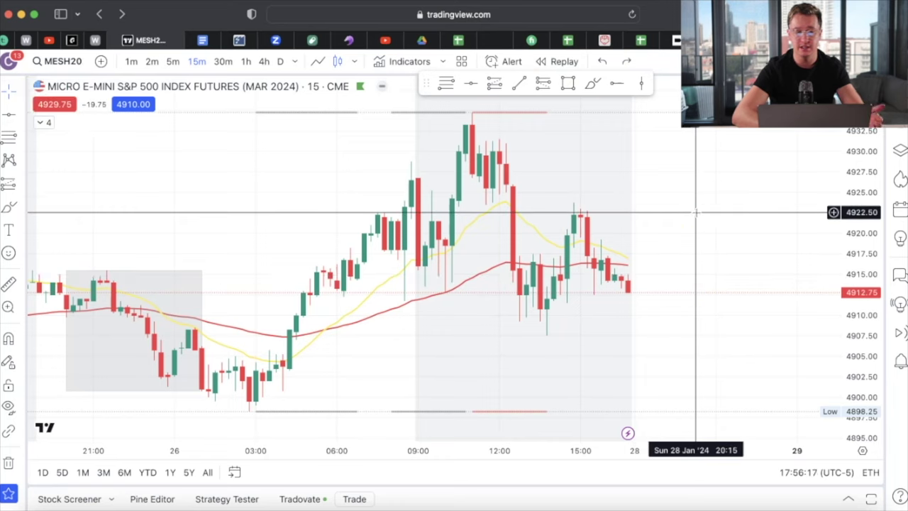